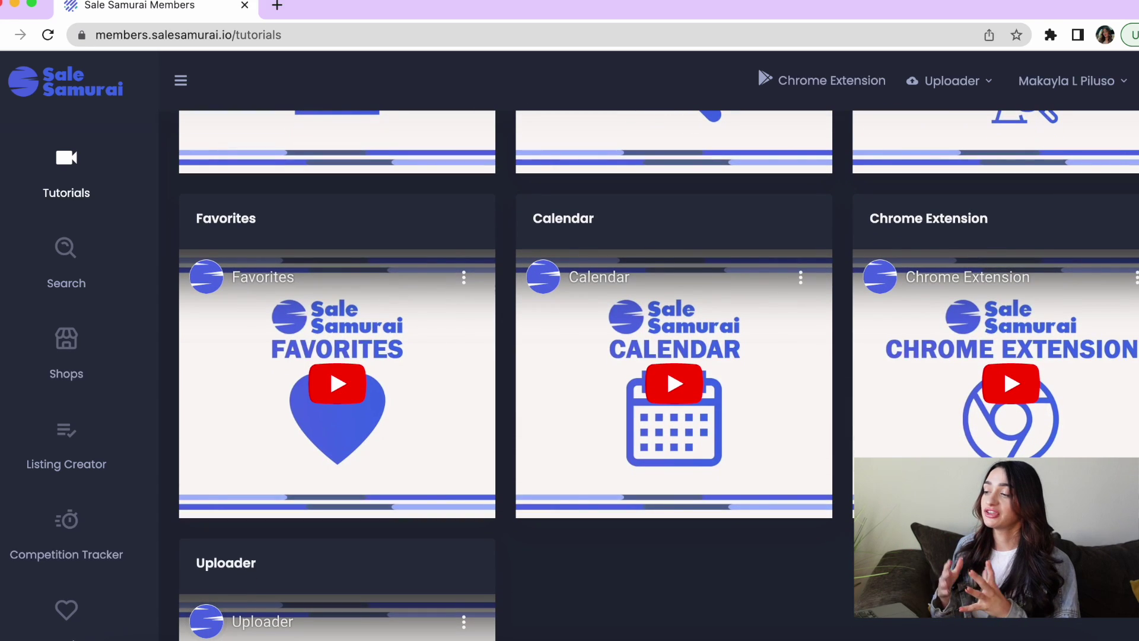
Play the Shops tutorial video and pause it at 0:01.
scroll(329, 368, up, 5)
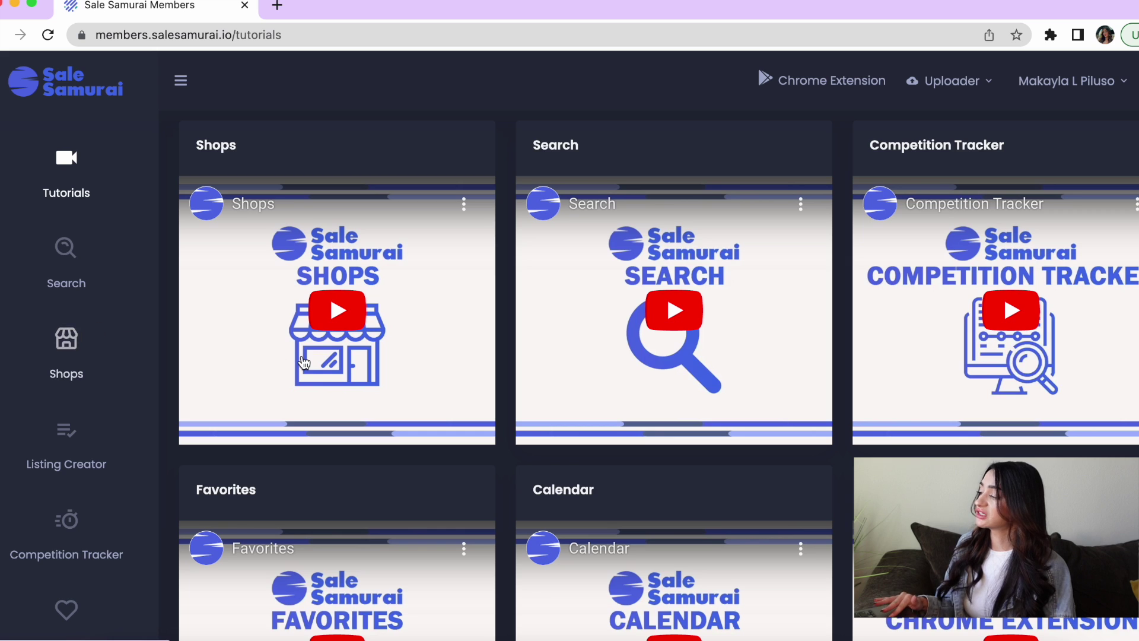
click(337, 306)
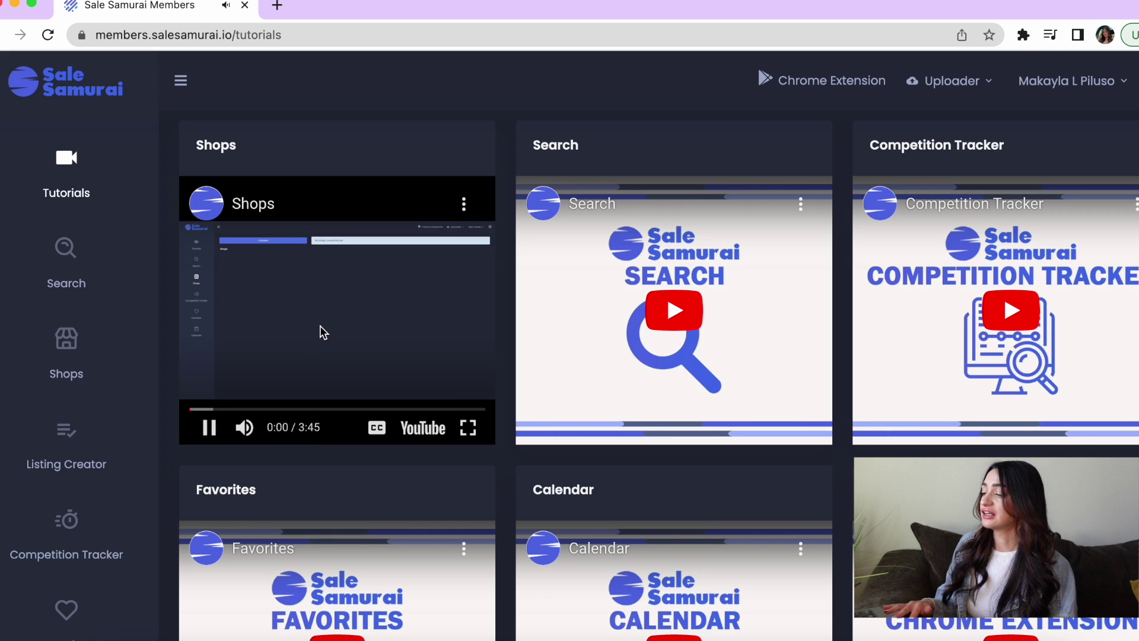
click(319, 325)
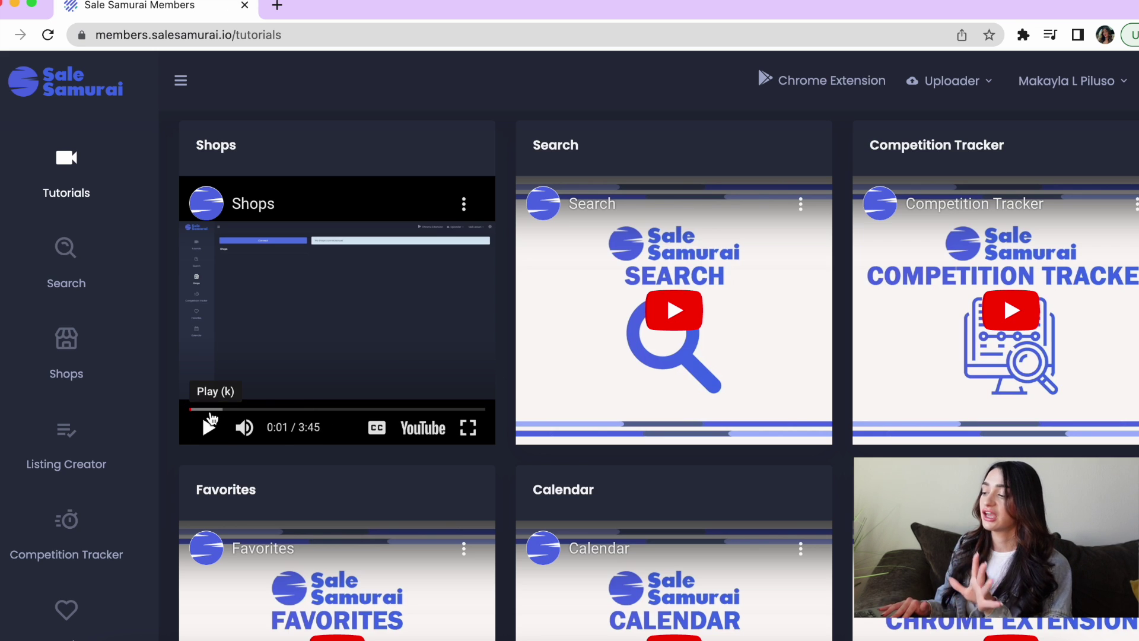
Scroll around the page, then go to the nurse sweatshirt keyword search results.
scroll(623, 389, down, 7)
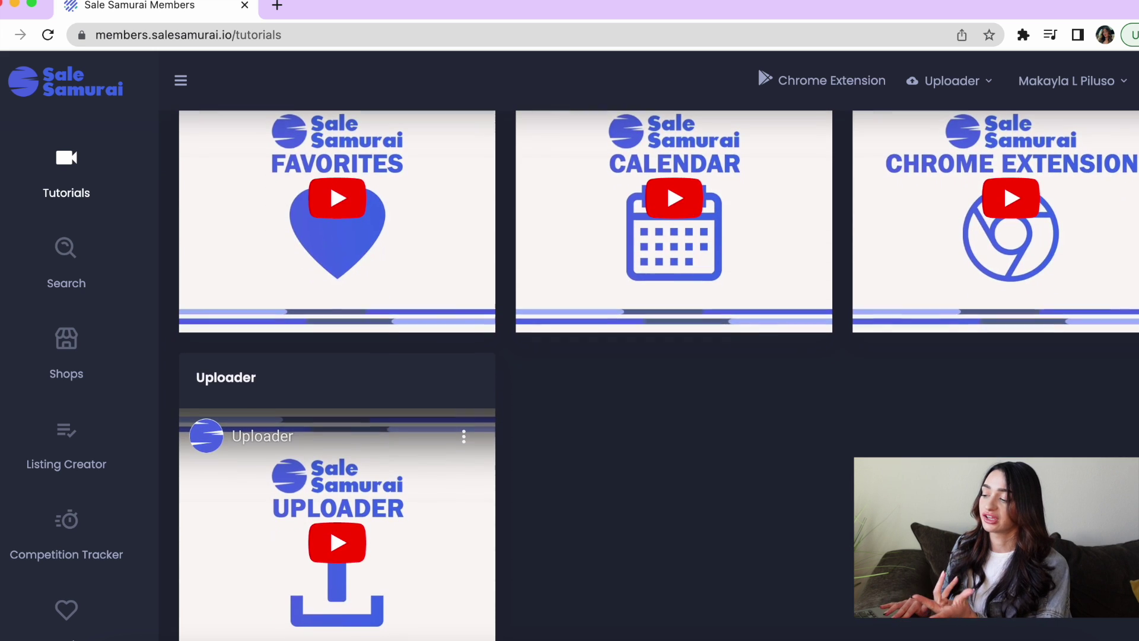
scroll(653, 374, up, 7)
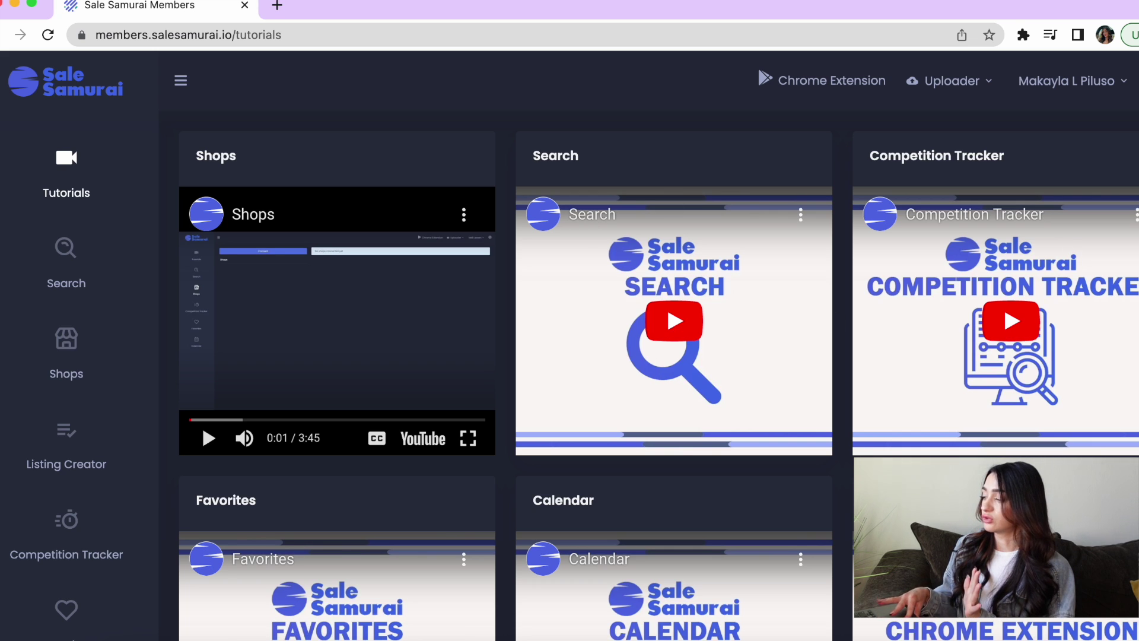
scroll(1133, 276, down, 5)
scroll(1133, 276, up, 1)
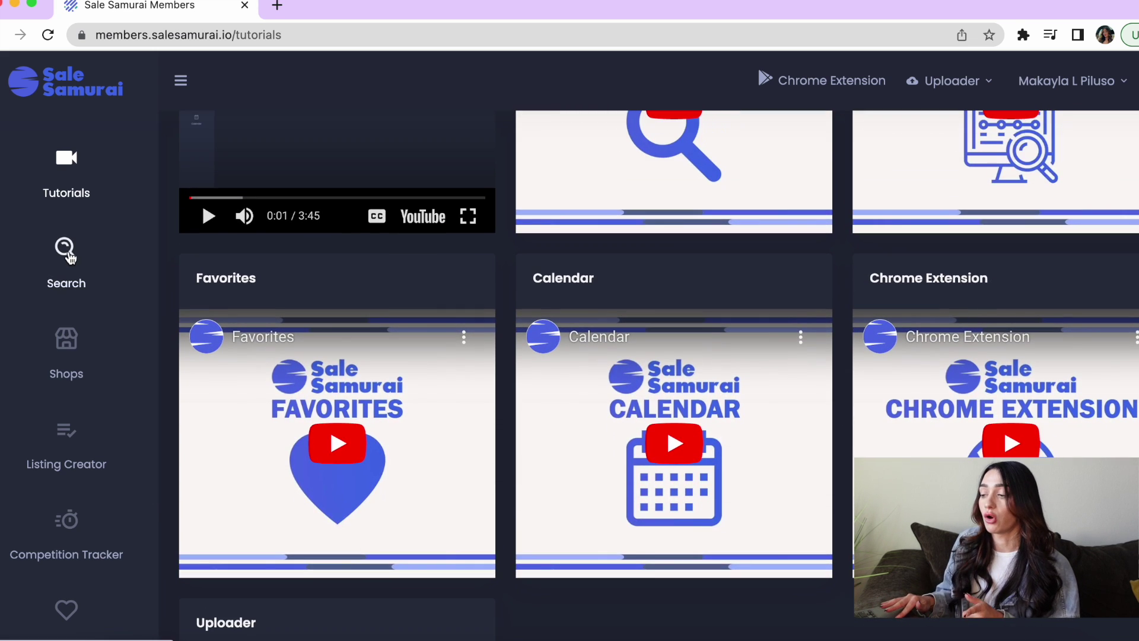
click(69, 260)
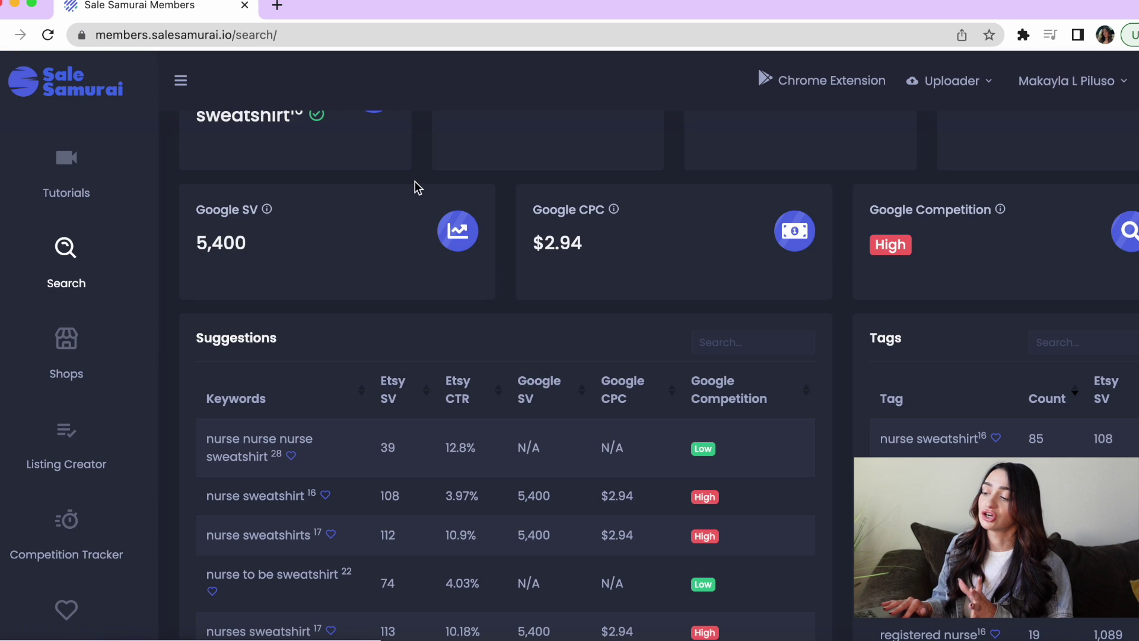
Scroll through the nurse sweatshirt KEYWORDS cards, Suggestions table and Tags table.
scroll(1115, 219, up, 4)
scroll(973, 194, up, 1)
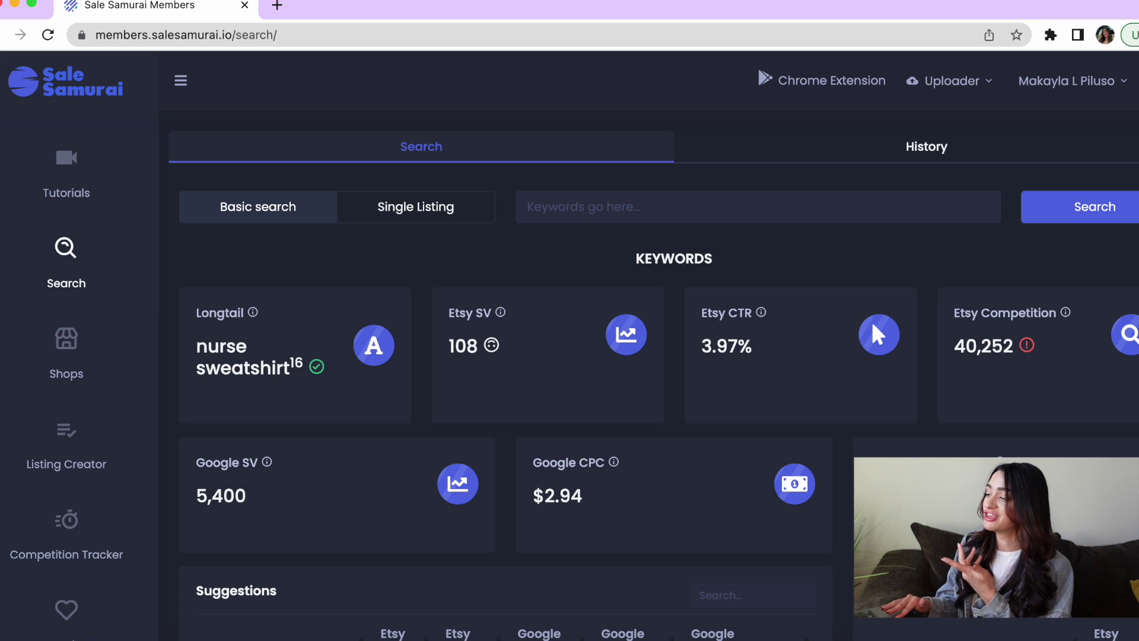
scroll(432, 247, down, 2)
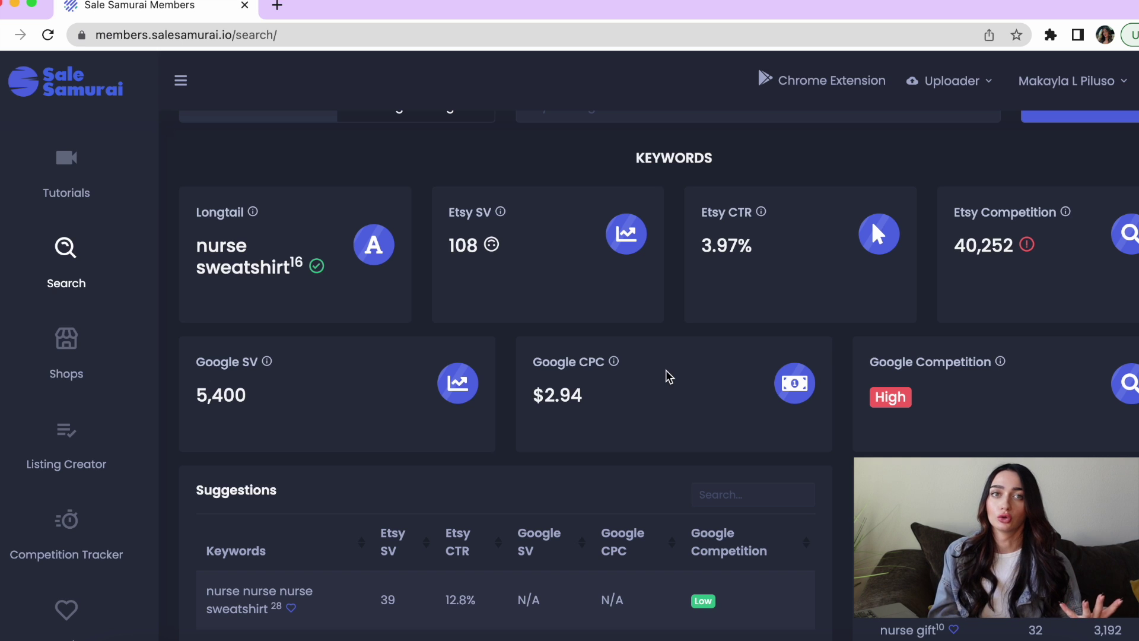
scroll(213, 237, down, 5)
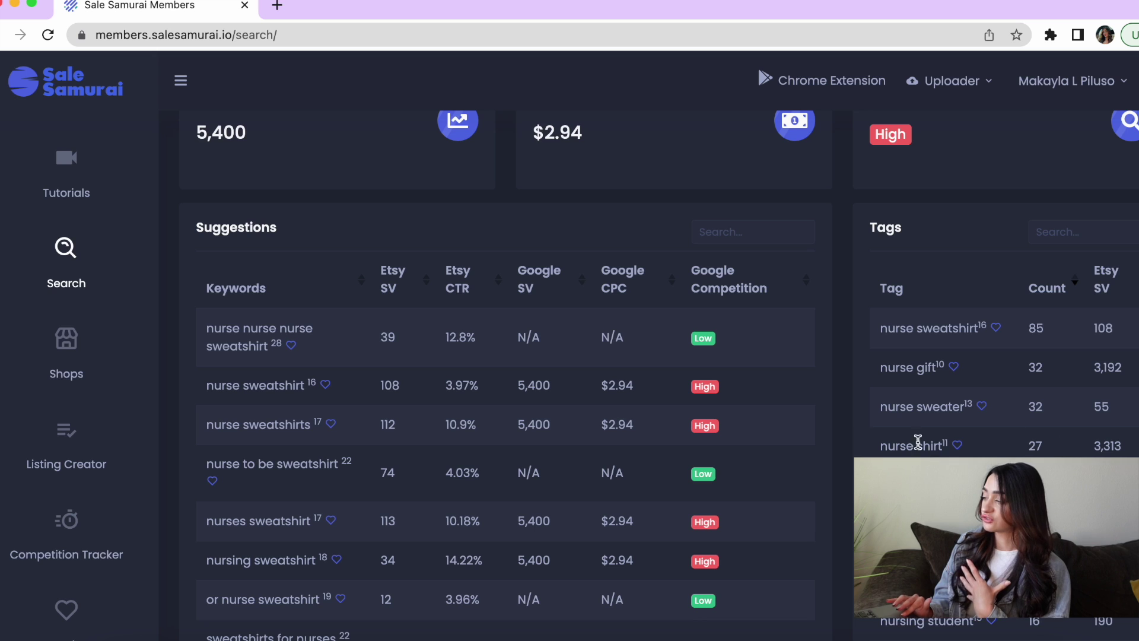
scroll(257, 311, down, 2)
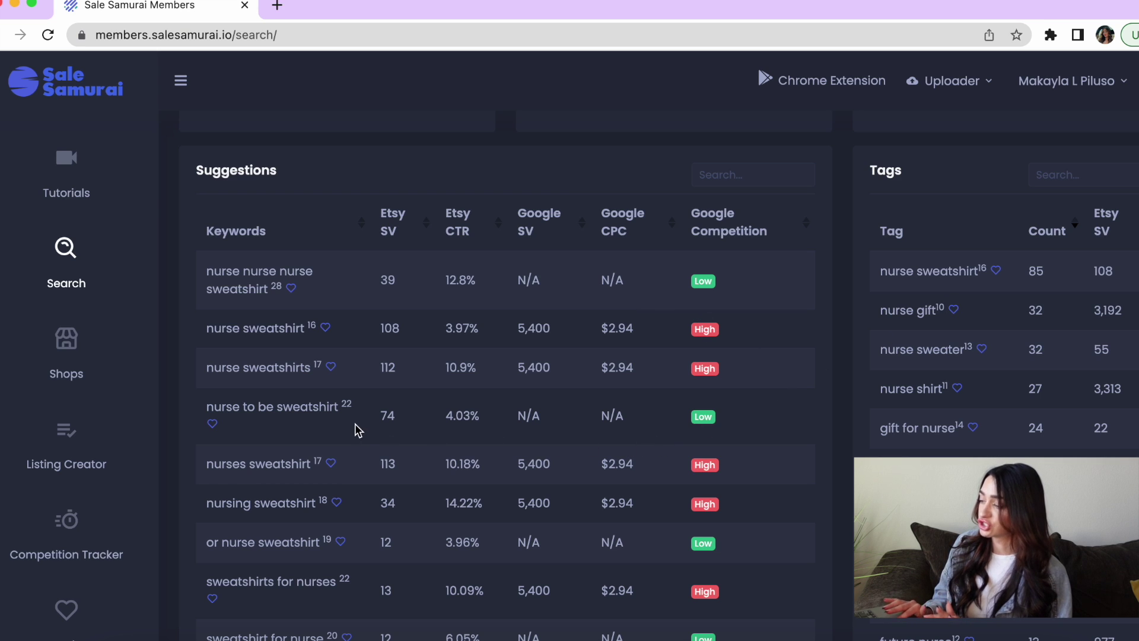
drag(204, 409, 735, 420)
click(735, 420)
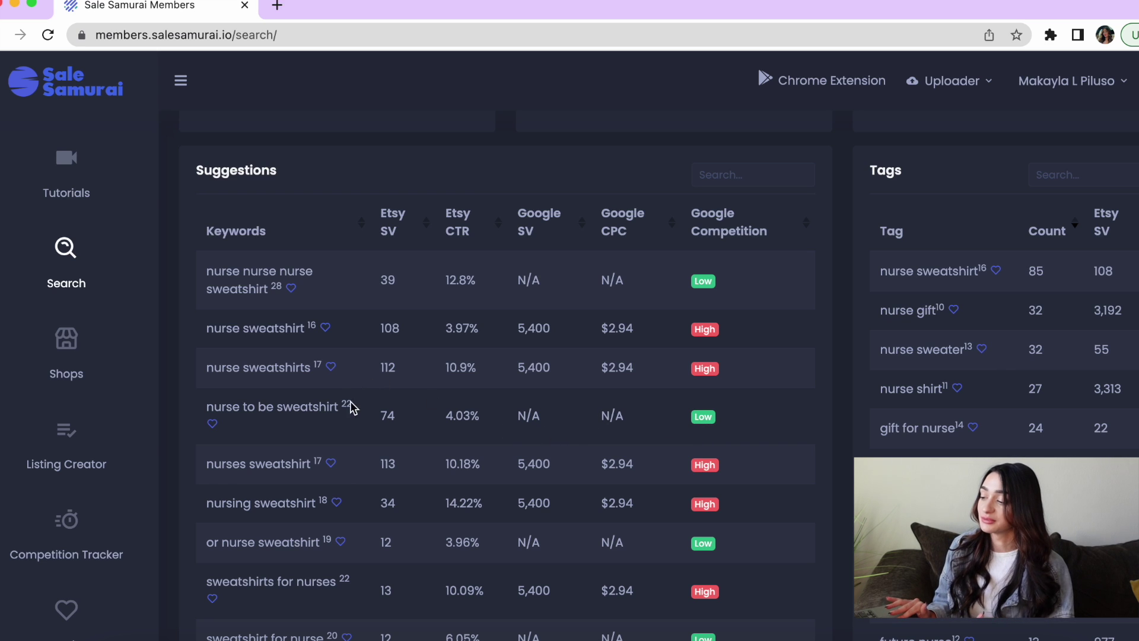
drag(213, 407, 339, 426)
click(332, 426)
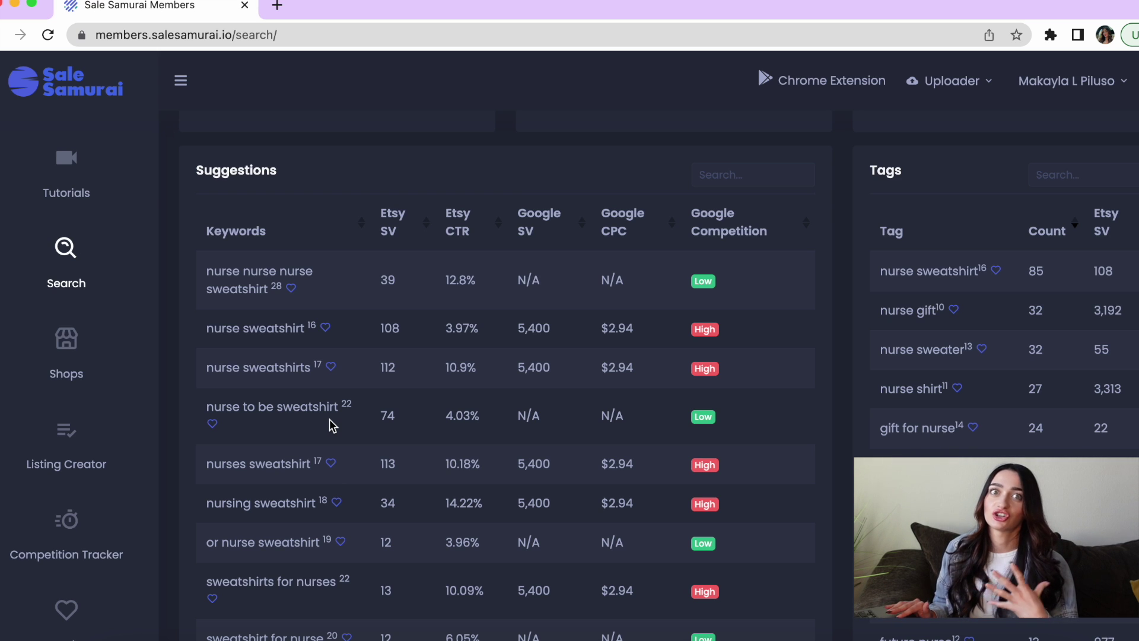
drag(206, 407, 342, 410)
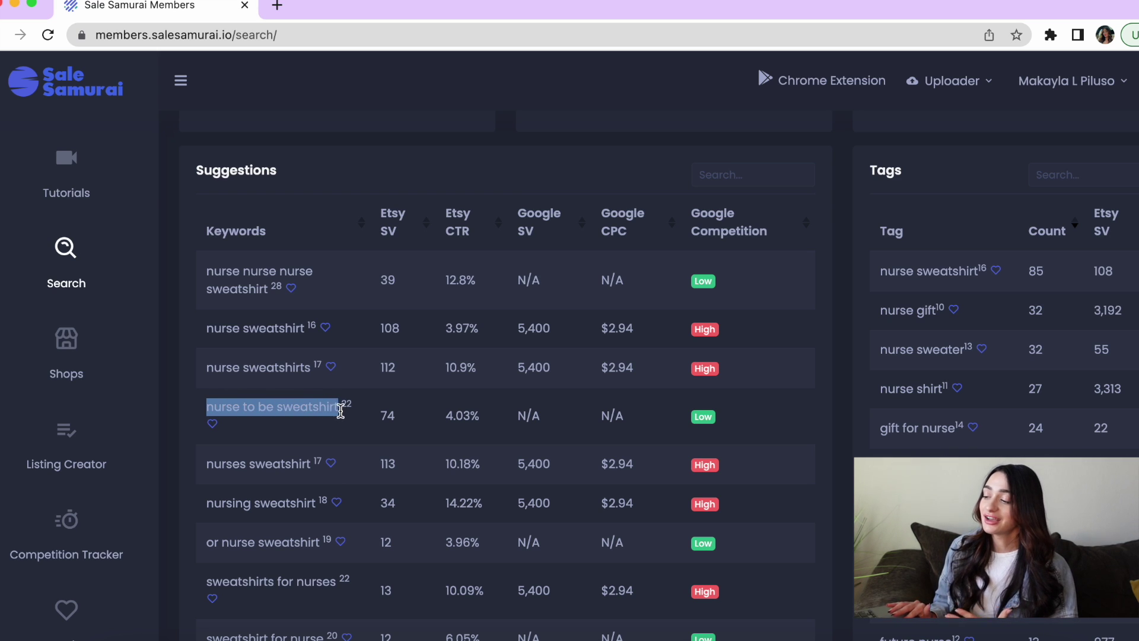
click(315, 434)
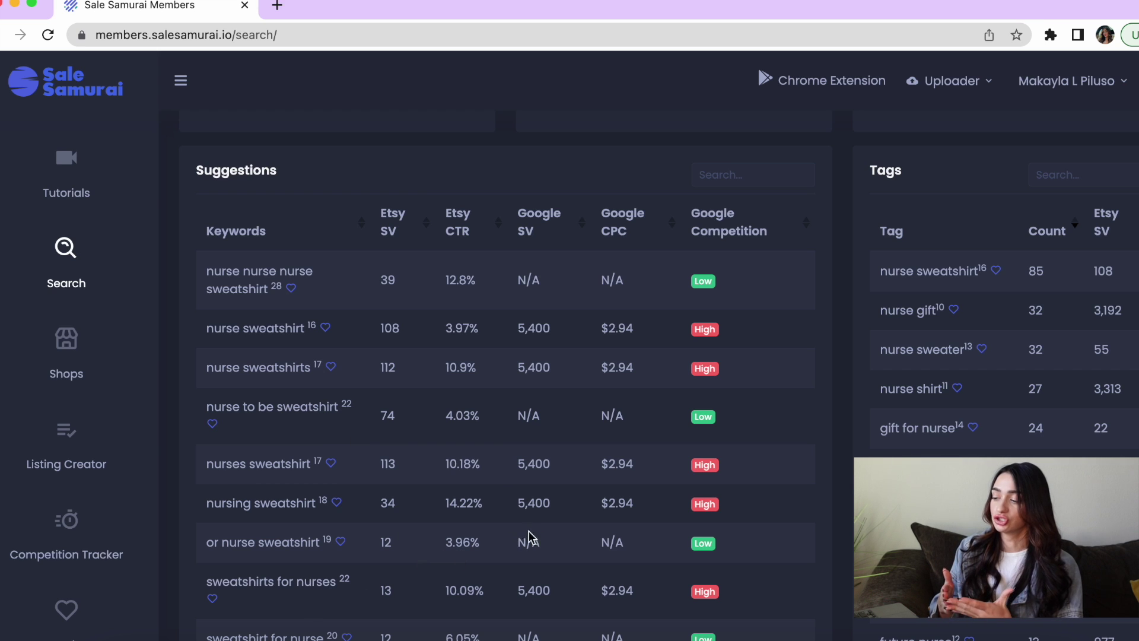
scroll(315, 531, down, 3)
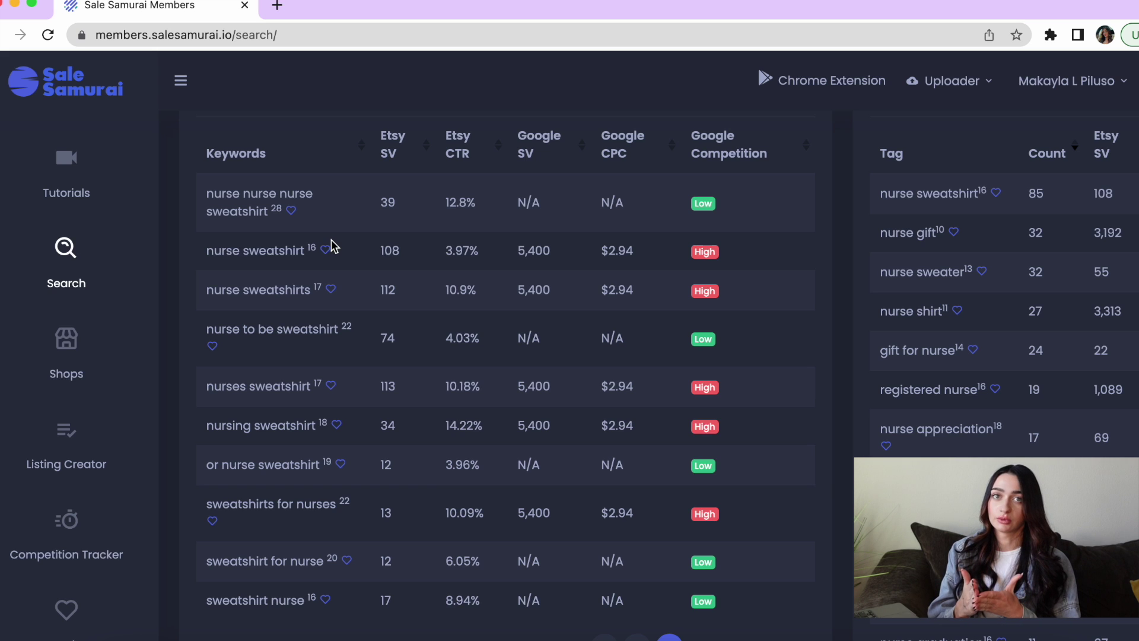
drag(208, 571, 671, 566)
click(671, 565)
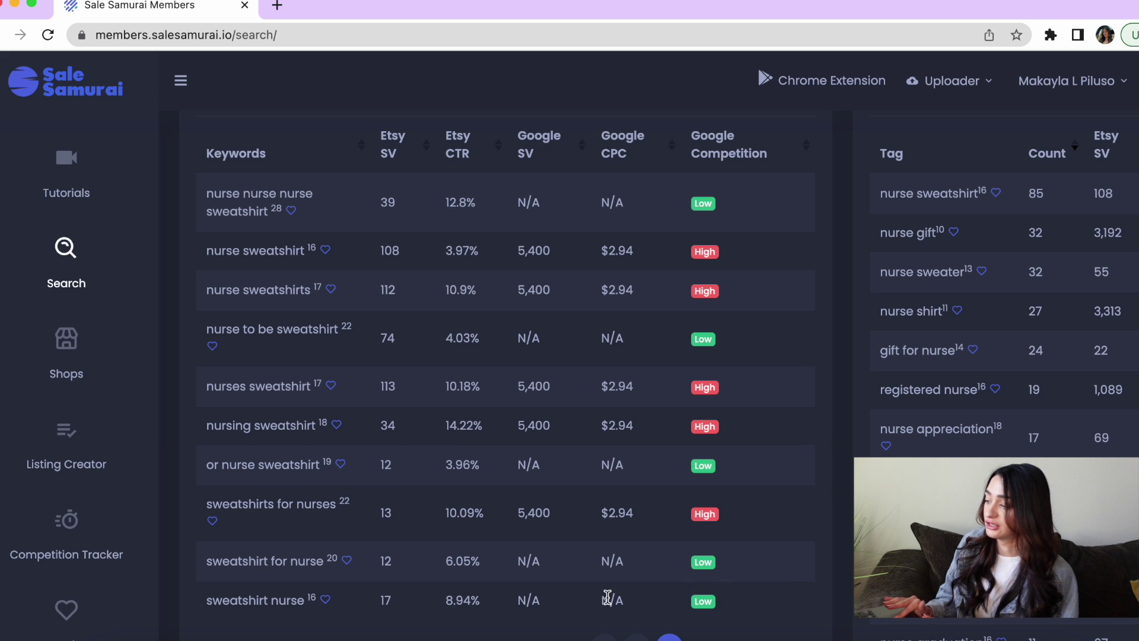
scroll(504, 374, down, 1)
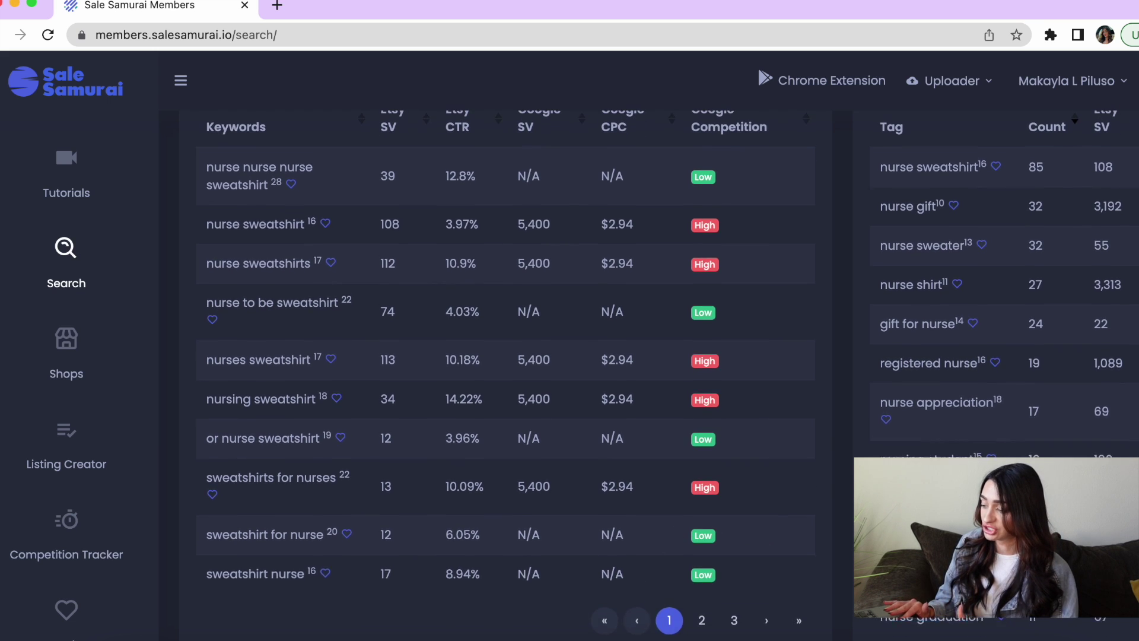
scroll(505, 374, up, 1)
scroll(505, 374, down, 1)
Show page 2 of suggested keywords and briefly highlight 'dialysis nurse sweatshirt'.
click(702, 635)
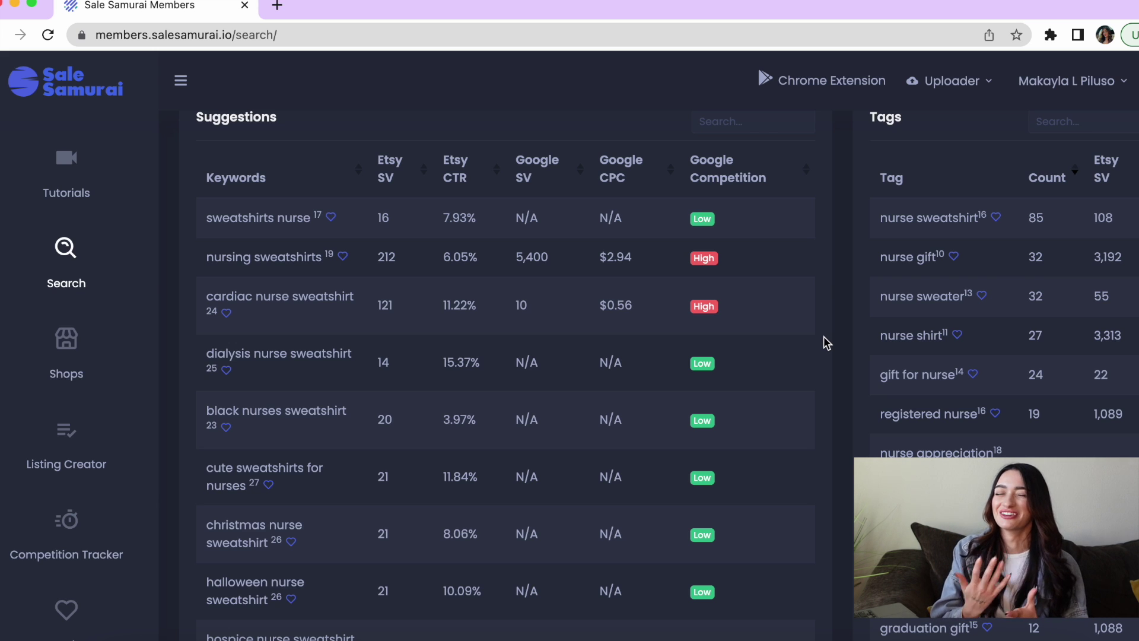
drag(205, 353, 247, 353)
click(275, 374)
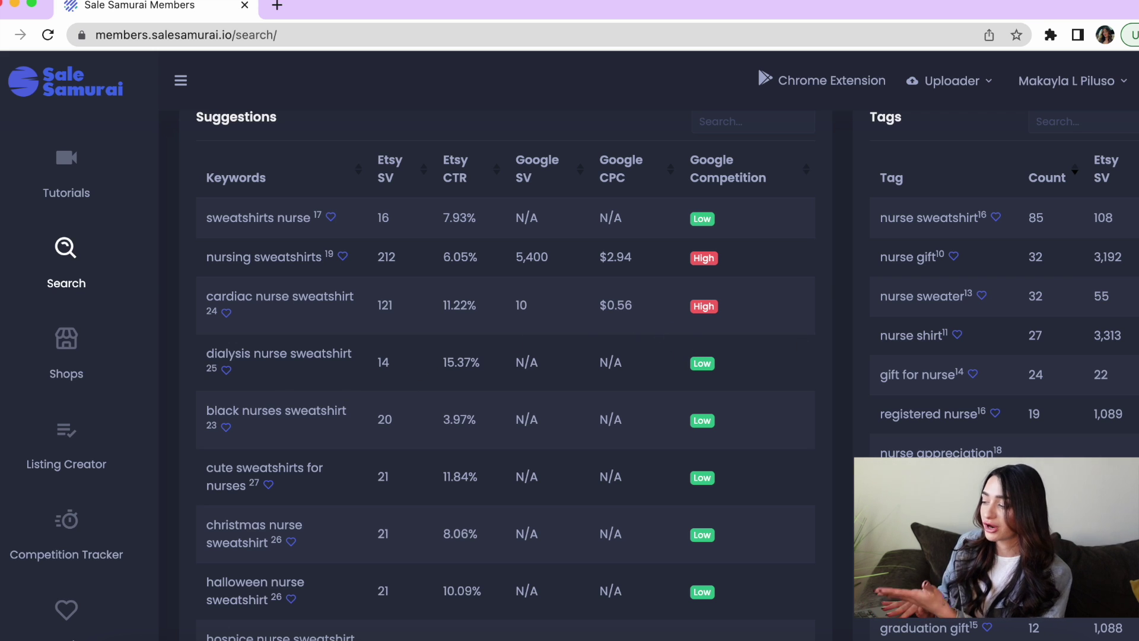
Scroll through the second page of nurse sweatshirt keyword suggestions and their metrics.
scroll(659, 376, down, 2)
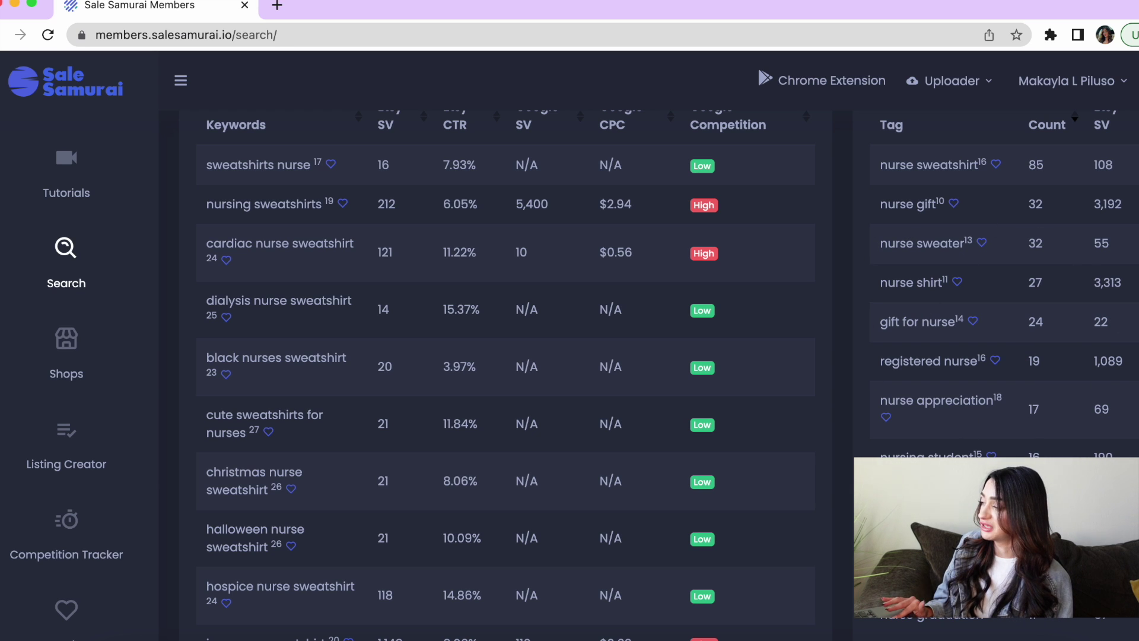
scroll(1085, 276, up, 5)
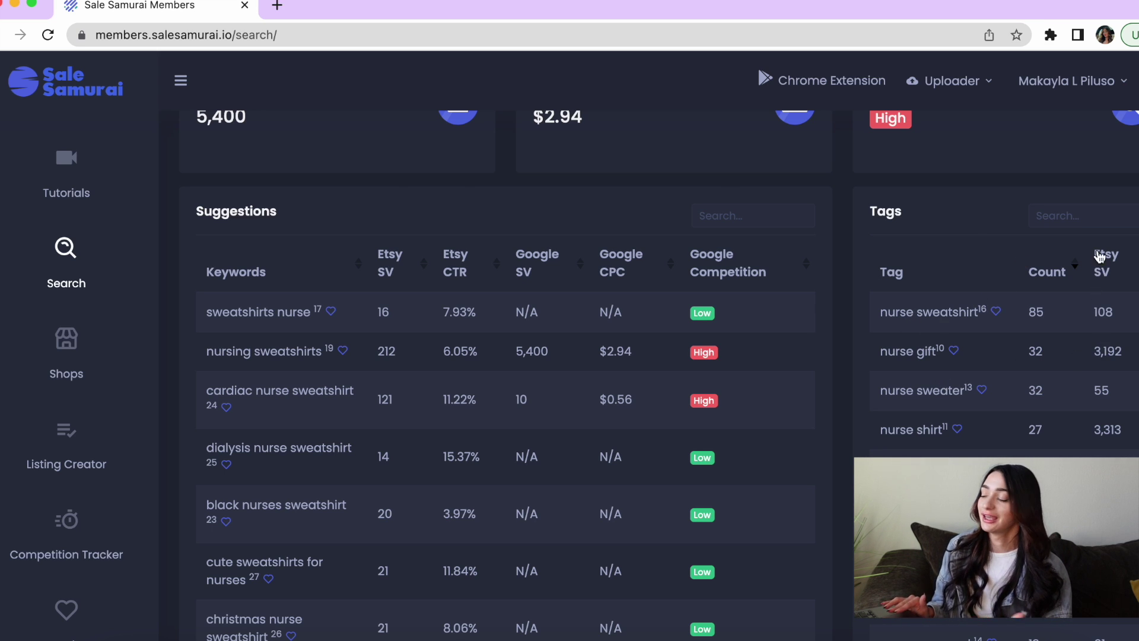
scroll(1107, 378, down, 2)
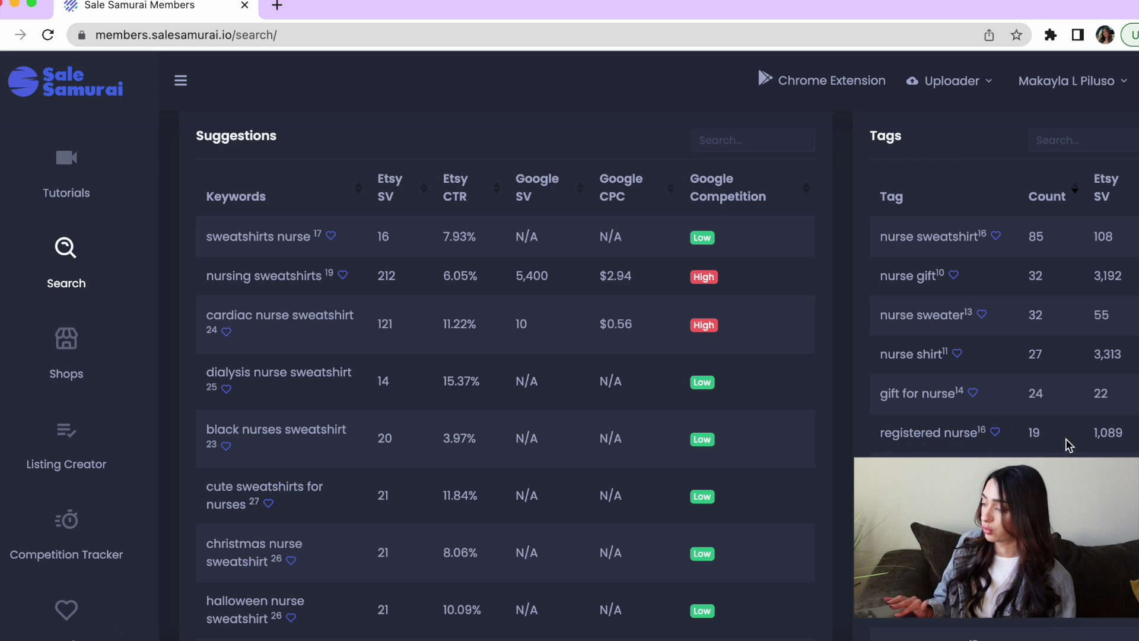
scroll(510, 374, down, 5)
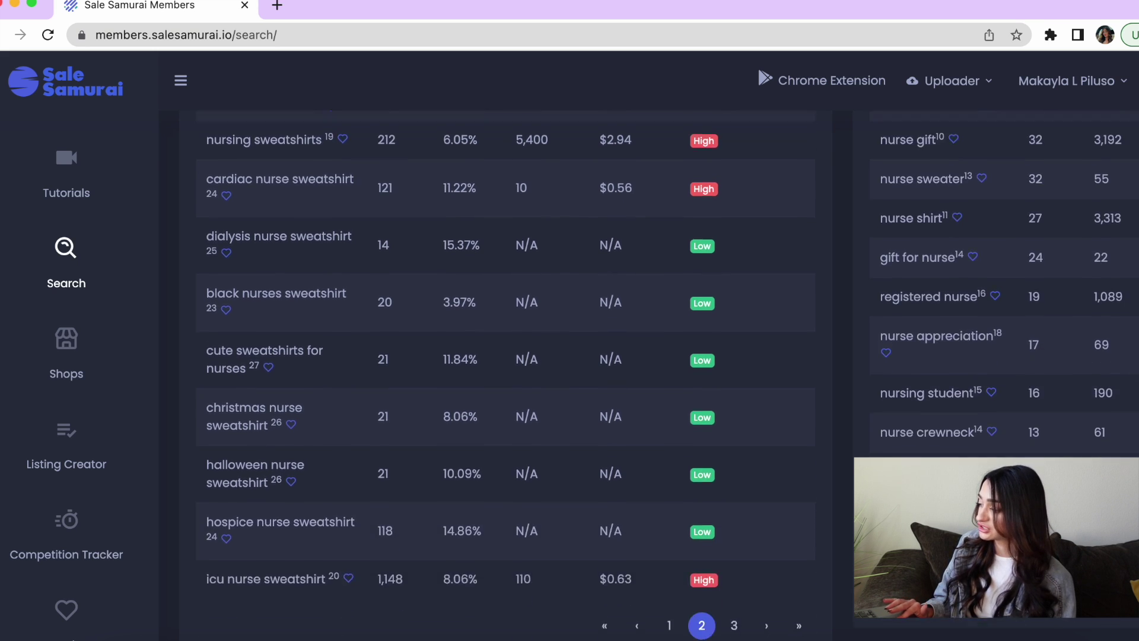
scroll(1002, 285, down, 5)
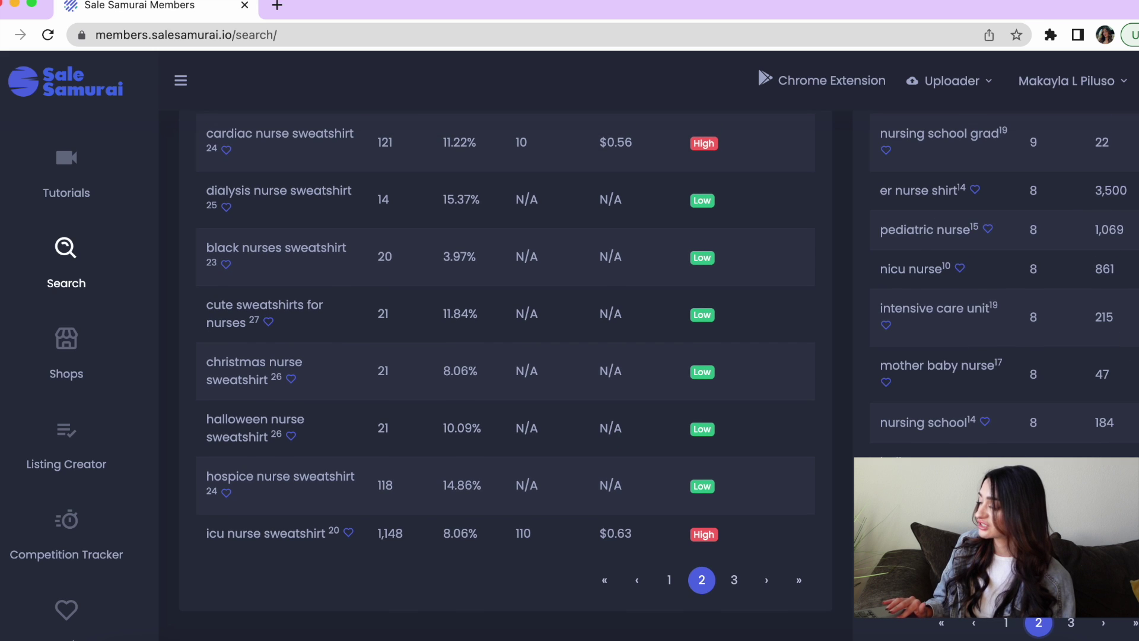
scroll(510, 373, up, 10)
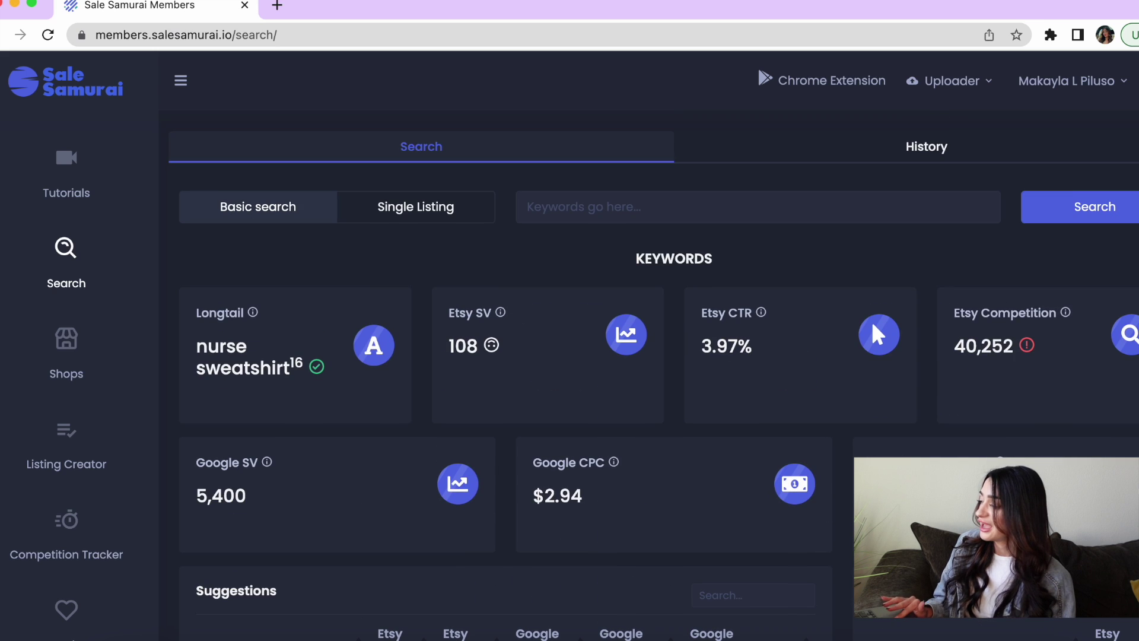